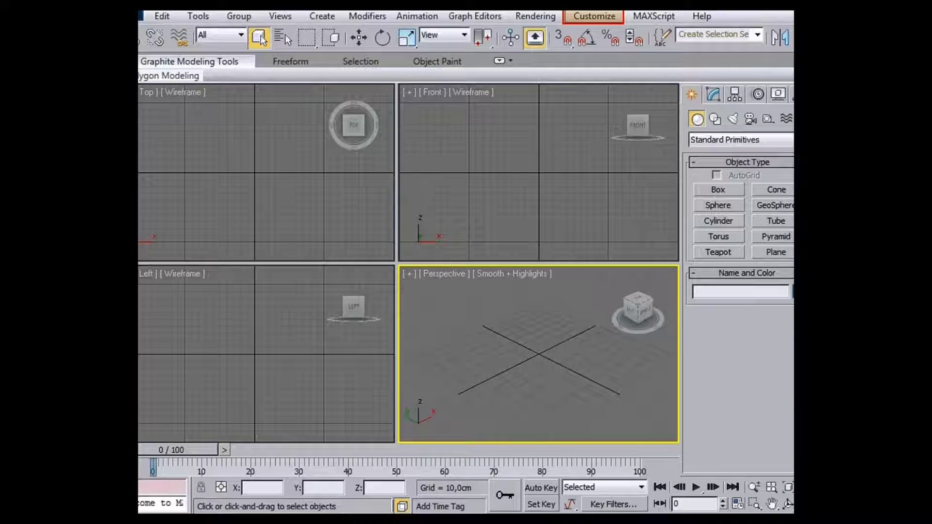
Open the Customize menu to reach the units setup.
{"action": "left_click", "coordinate": [588, 17]}
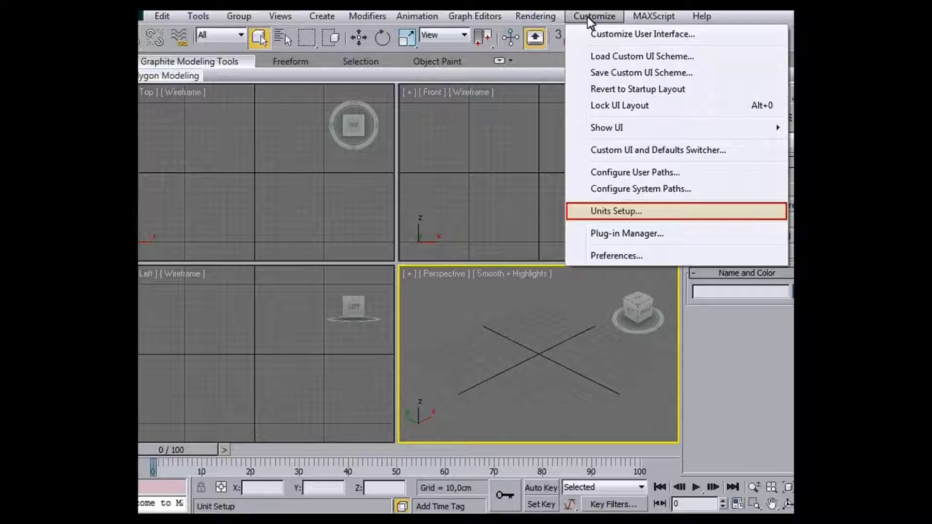
Confirm Units Setup shows Metric centimeters, then cancel without changes.
{"action": "left_click", "coordinate": [630, 211]}
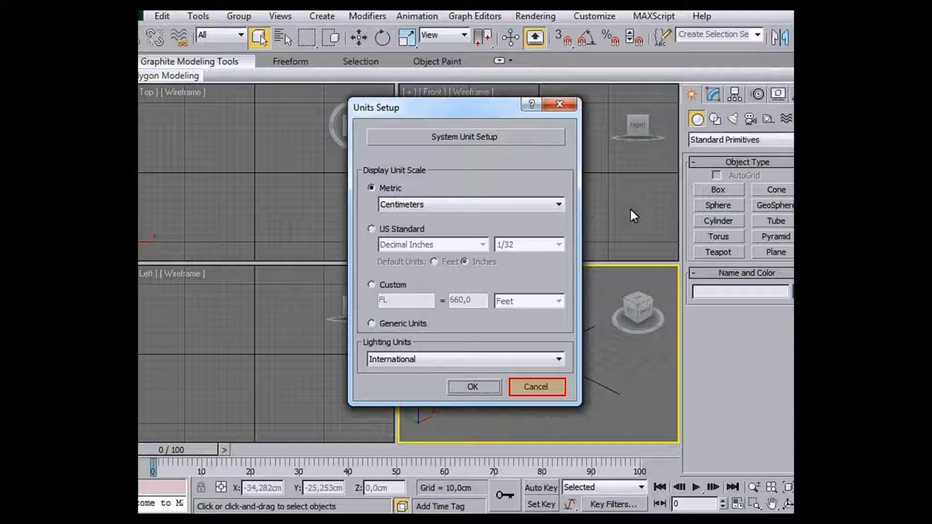
{"action": "left_click", "coordinate": [530, 387]}
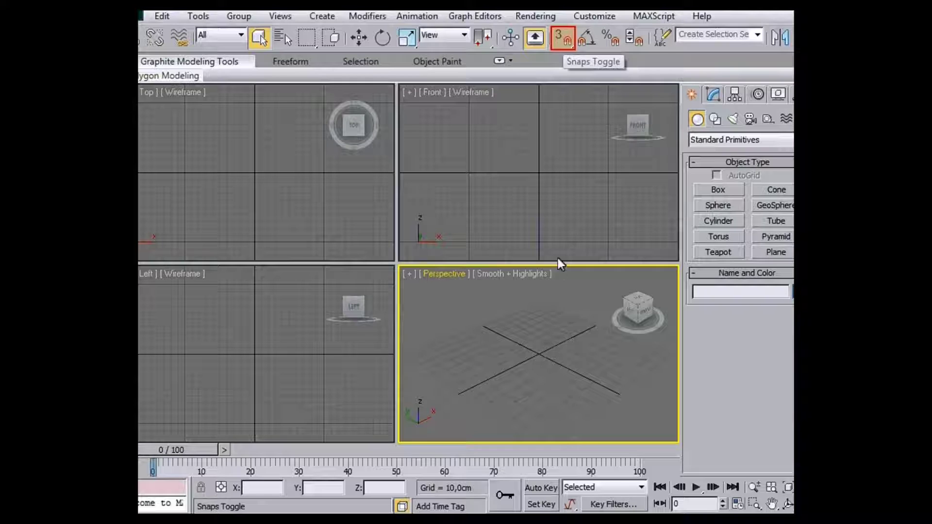
In Grid and Snap Settings' Home Grid tab, set major lines to every 5th grid line.
{"action": "right_click", "coordinate": [563, 42]}
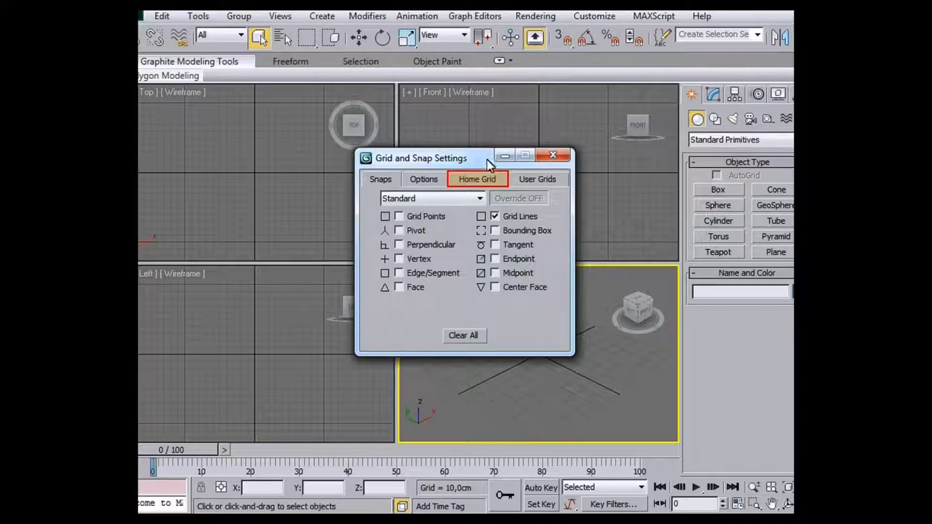
{"action": "left_click", "coordinate": [487, 179]}
{"action": "type", "text": "12,5"}
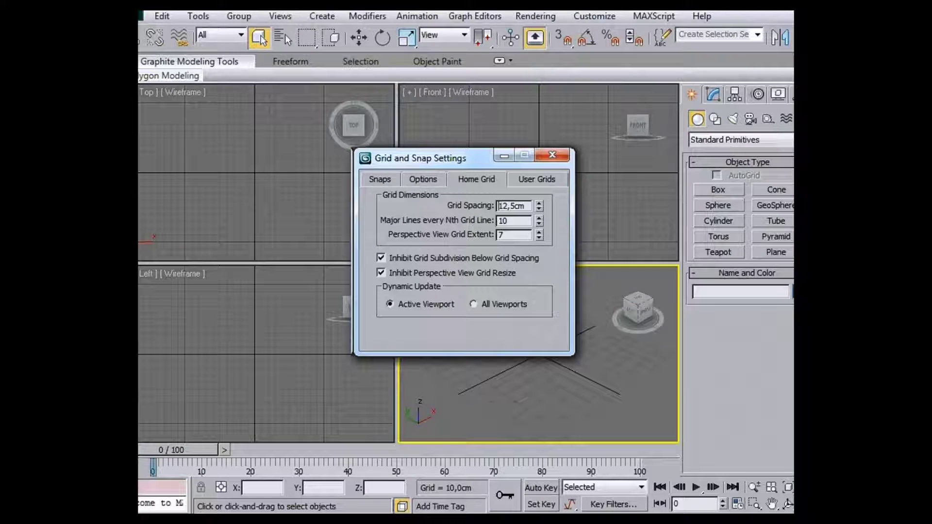
{"action": "key", "text": "Tab"}
{"action": "type", "text": "5"}
{"action": "key", "text": "Return"}
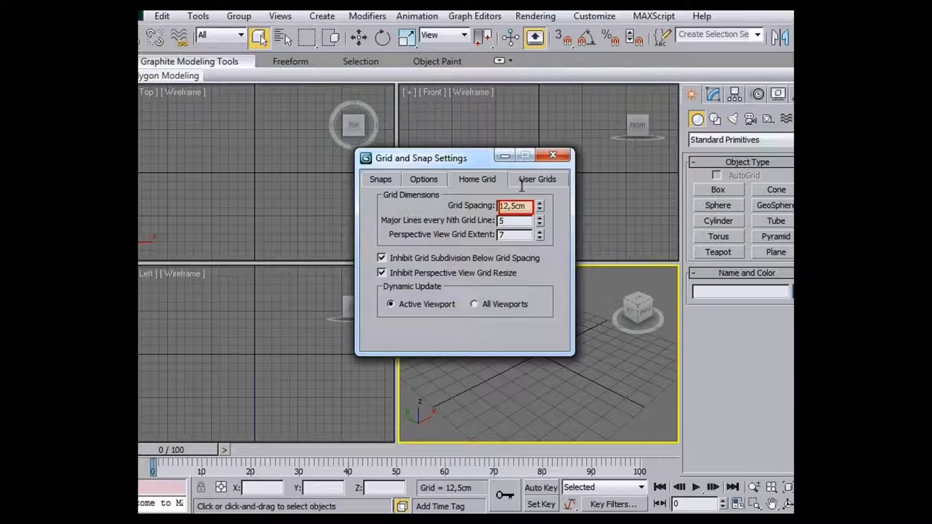
Set home grid spacing to 10 cm and perspective grid extent to 30, then close the dialog.
{"action": "double_click", "coordinate": [530, 206]}
{"action": "type", "text": "10"}
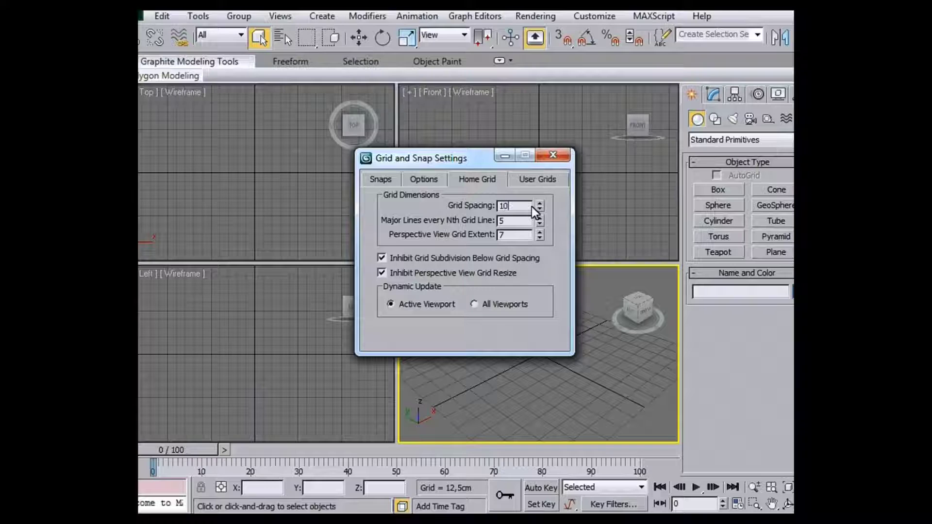
{"action": "key", "text": "Return"}
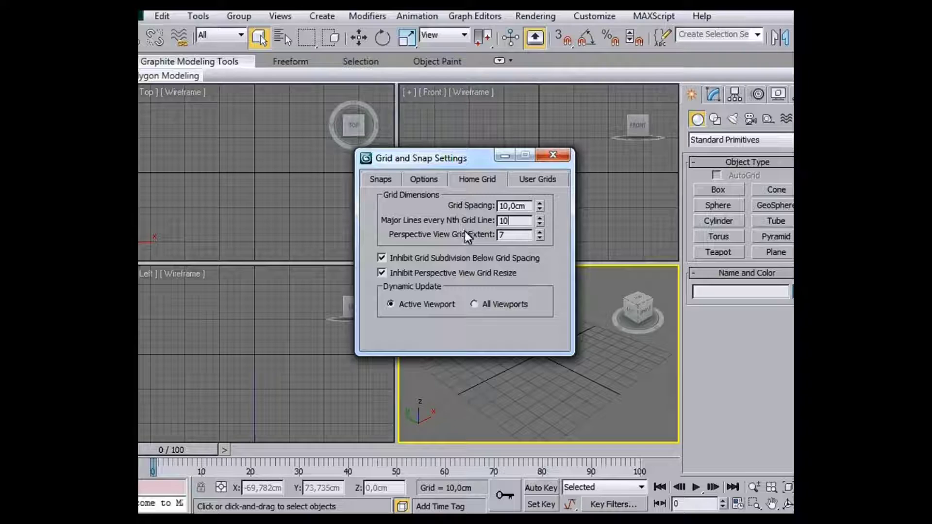
{"action": "key", "text": "Tab"}
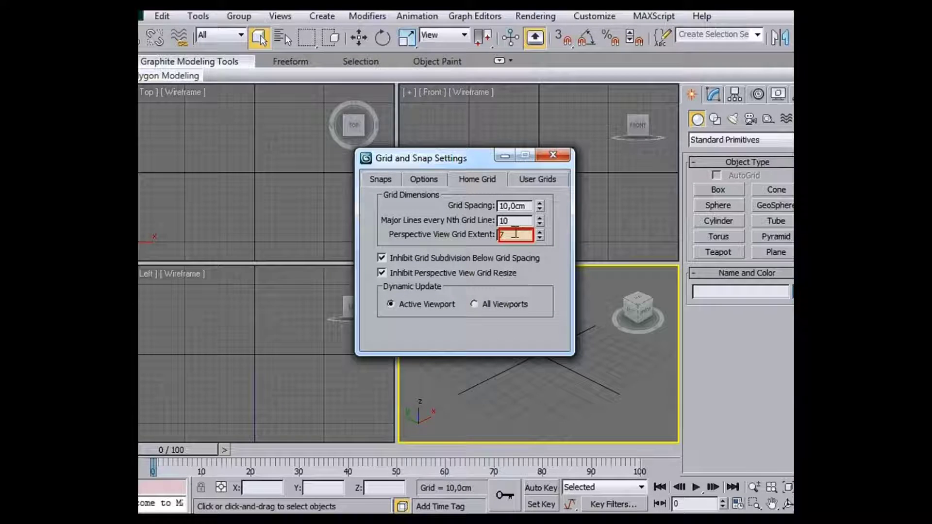
{"action": "type", "text": "30"}
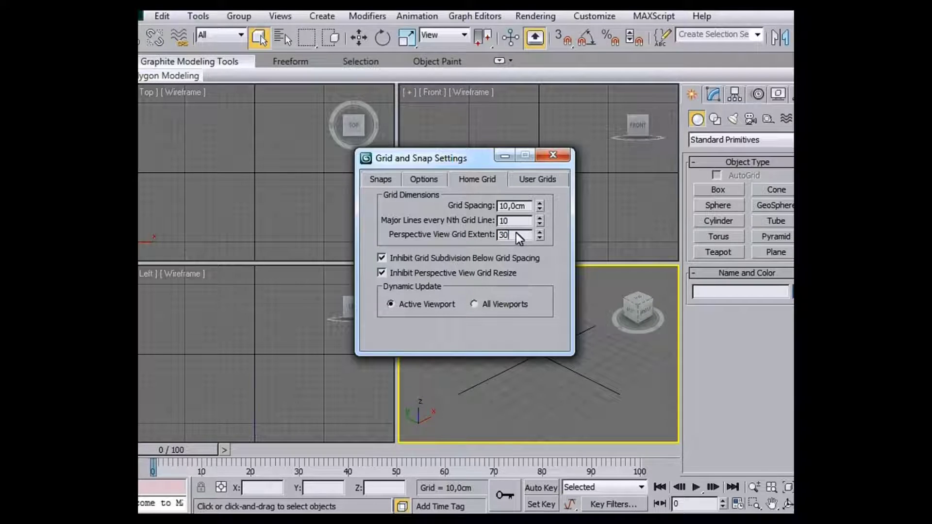
{"action": "key", "text": "Return"}
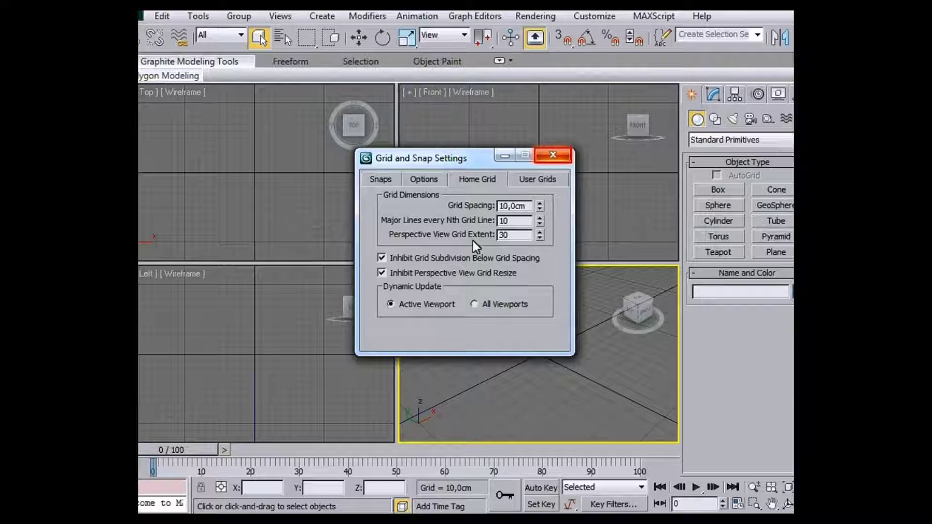
{"action": "left_click", "coordinate": [546, 161]}
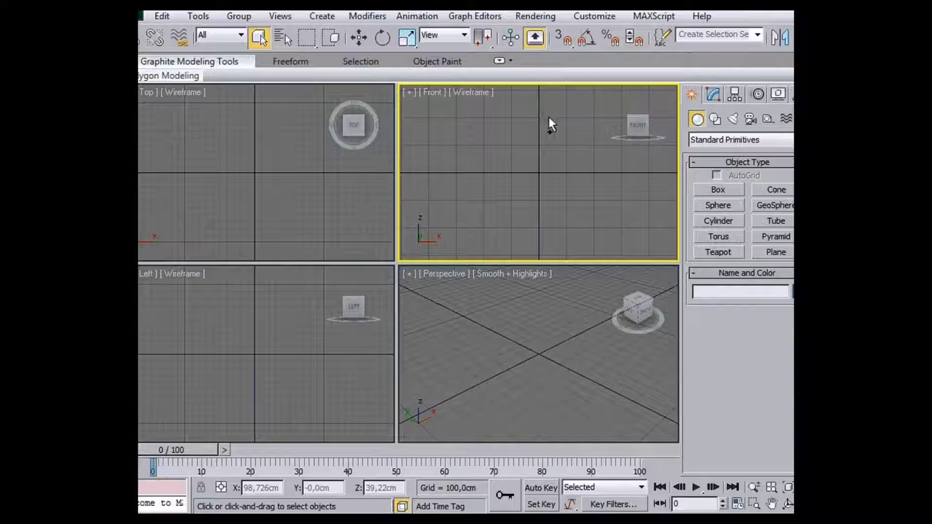
Zoom the Front viewport to inspect the reconfigured grid.
{"action": "scroll", "coordinate": [567, 162], "scroll_direction": "down", "scroll_amount": 3}
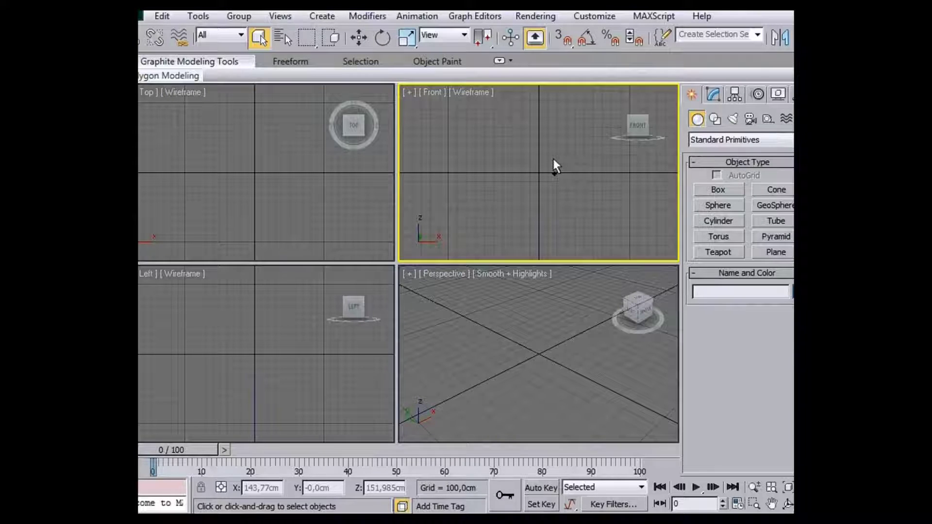
{"action": "scroll", "coordinate": [553, 161], "scroll_direction": "down", "scroll_amount": 2}
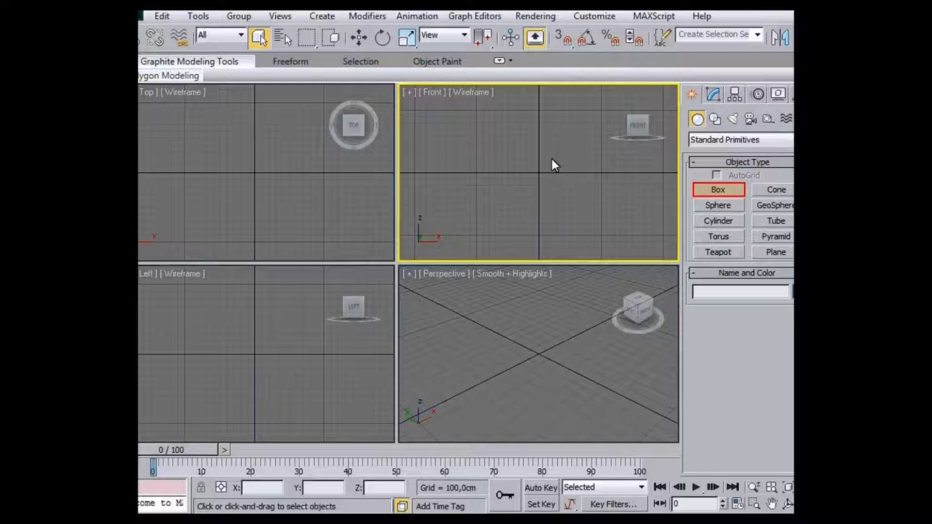
Draw Box001 in the Perspective viewport, about 96.57 × 96.57 × 72.465 cm.
{"action": "left_click", "coordinate": [711, 191]}
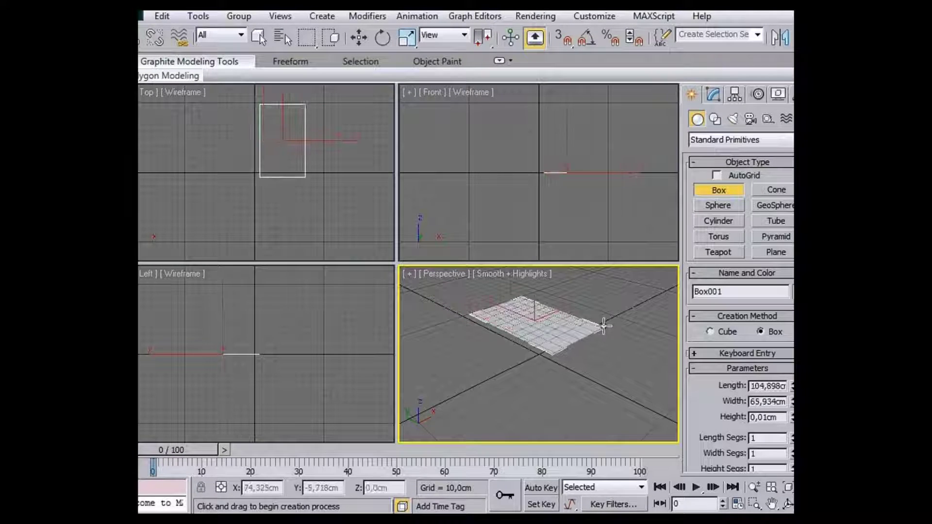
{"action": "left_click_drag", "start_coordinate": [546, 354], "coordinate": [616, 315]}
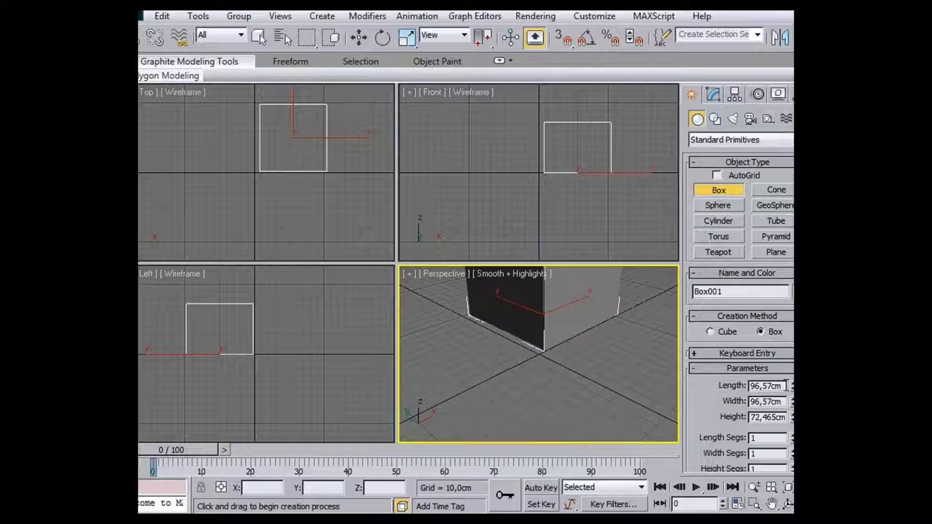
{"action": "left_click_drag", "start_coordinate": [787, 386], "coordinate": [752, 386]}
Enter 100 cm for Box001's Length, Width and Height.
{"action": "type", "text": "100"}
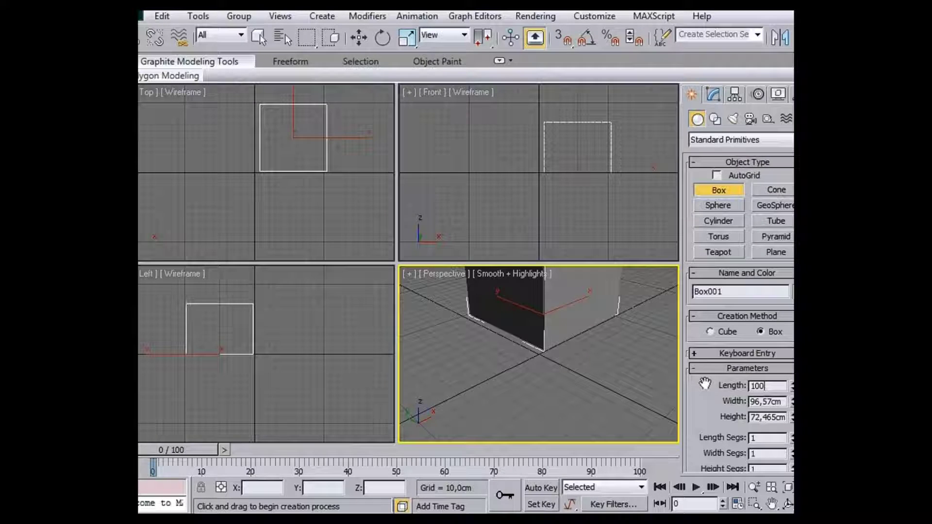
{"action": "key", "text": "Tab"}
{"action": "type", "text": "100"}
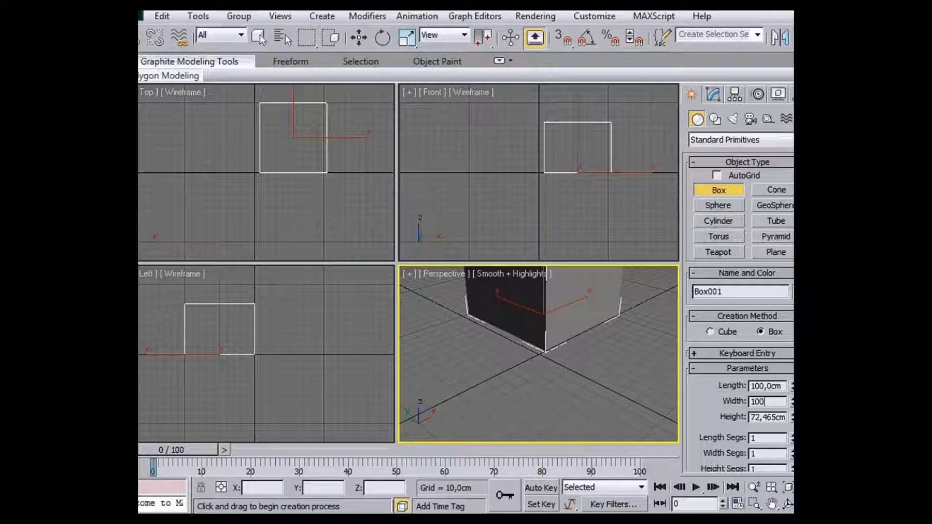
{"action": "key", "text": "Tab"}
{"action": "type", "text": "100"}
{"action": "key", "text": "Return"}
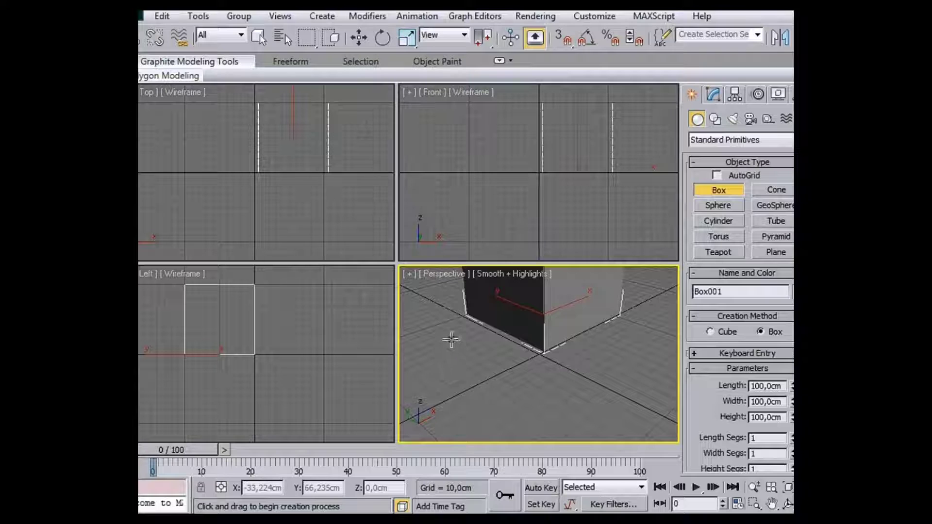
{"action": "scroll", "coordinate": [539, 340], "scroll_direction": "down", "scroll_amount": 2}
{"action": "scroll", "coordinate": [539, 340], "scroll_direction": "down", "scroll_amount": 3}
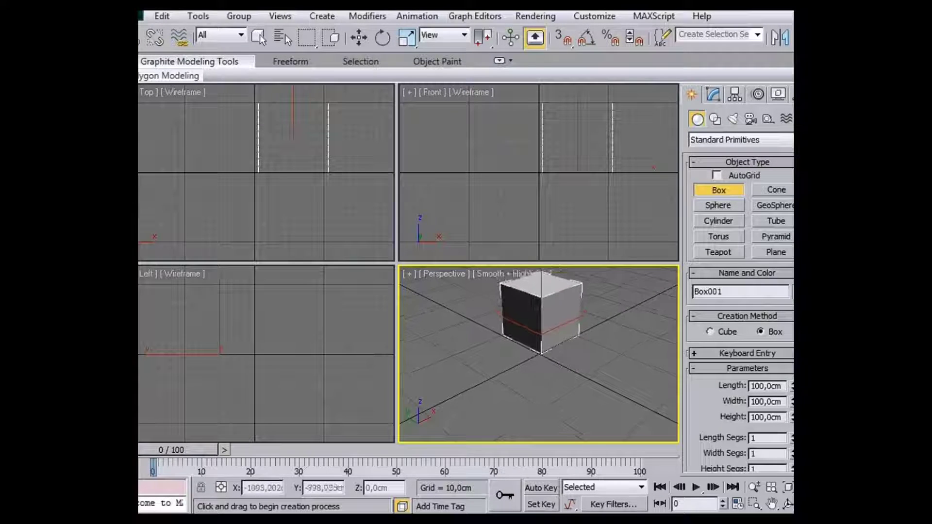